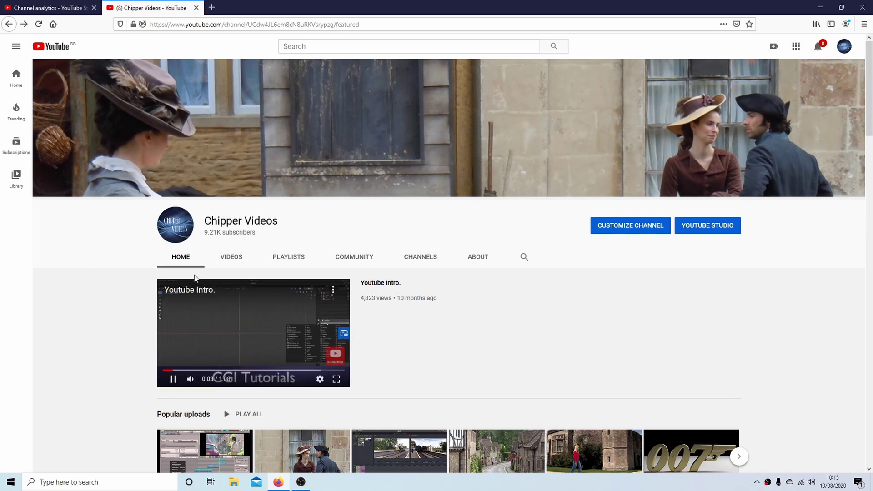
Go to the channel's Playlists tab and scroll to the tutorial playlist grid.
click(290, 257)
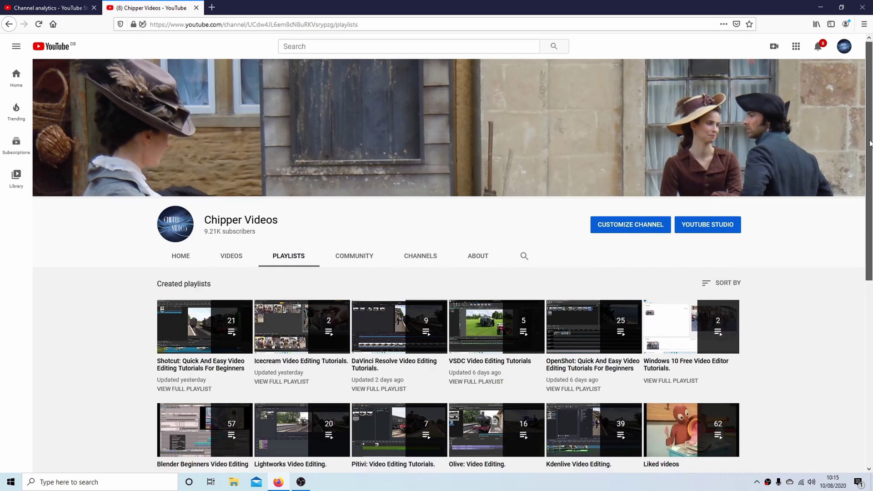
drag(870, 145, 872, 305)
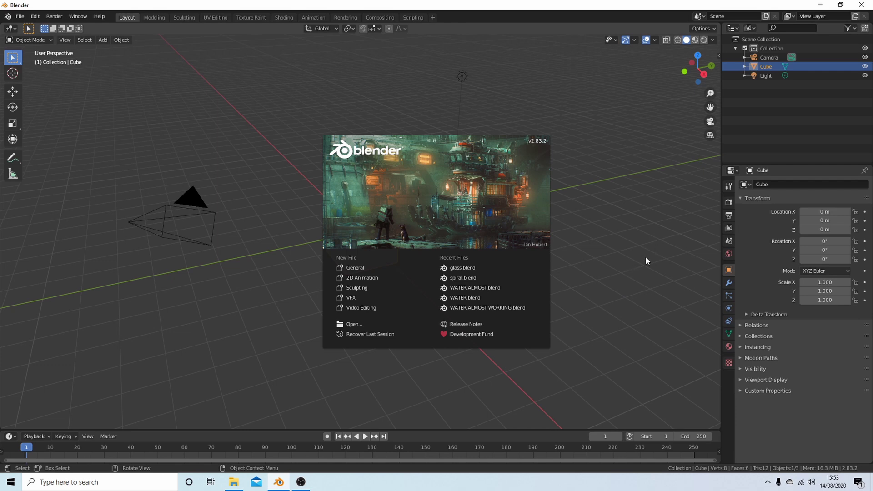
Dismiss the splash, start a new Video Editing project, and make the preview area taller.
click(20, 20)
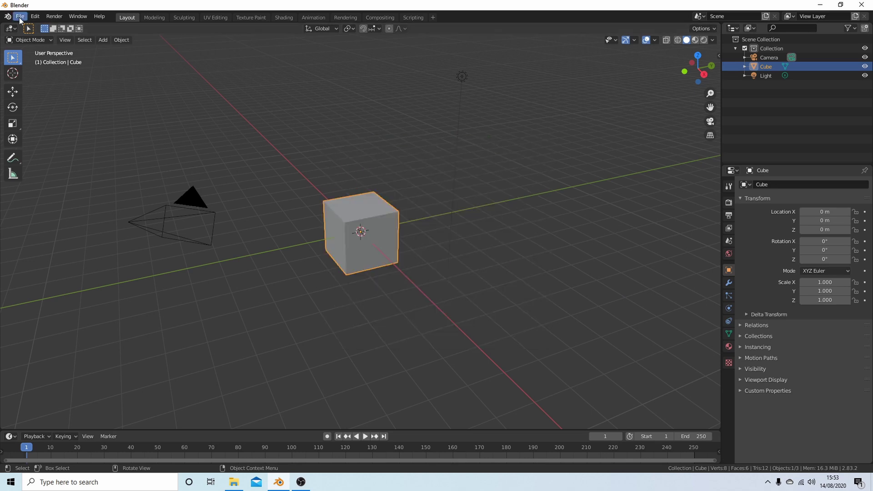
click(20, 19)
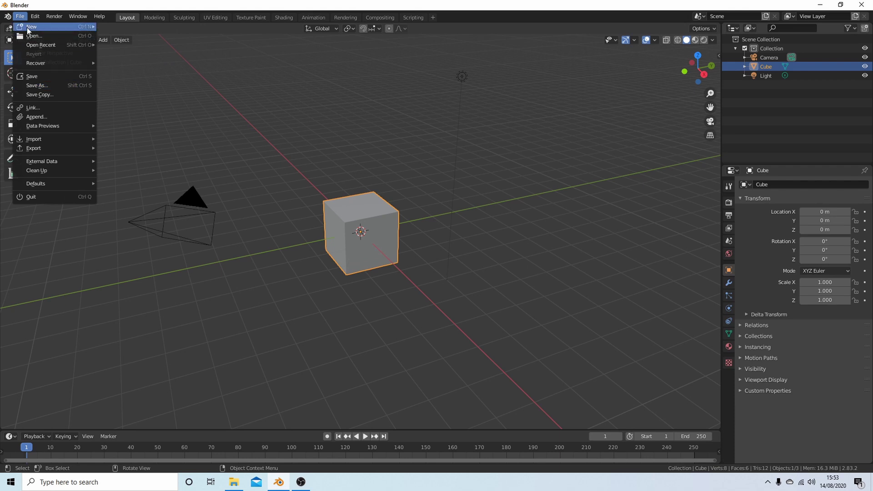
mouse_move(33, 27)
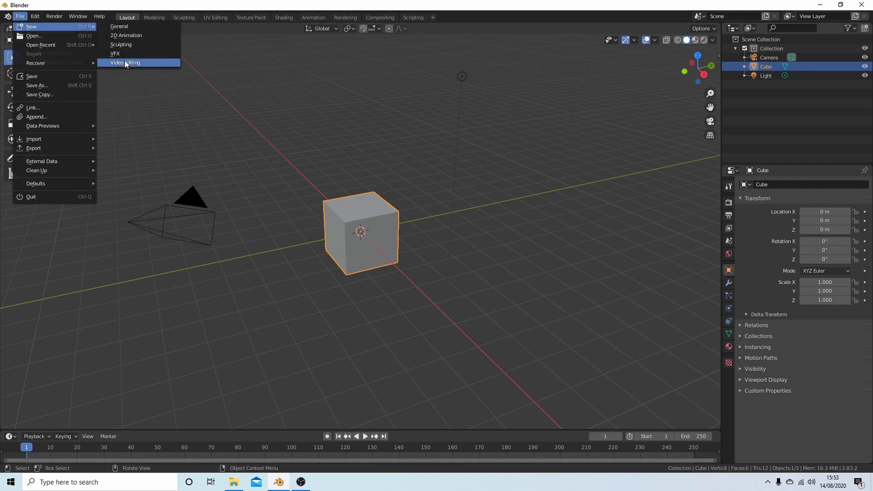
click(138, 60)
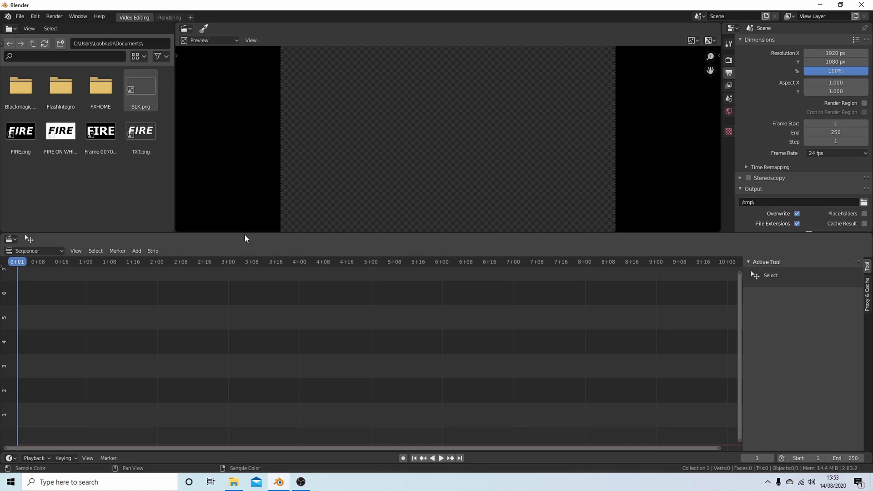
drag(250, 232, 246, 297)
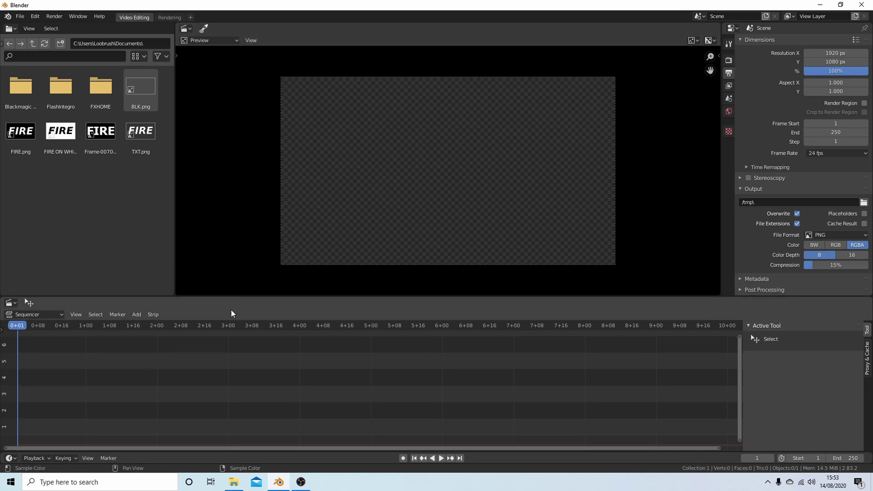
Apply the 4K UHDTV 2160p render preset for a 3840×2160 resolution.
click(856, 41)
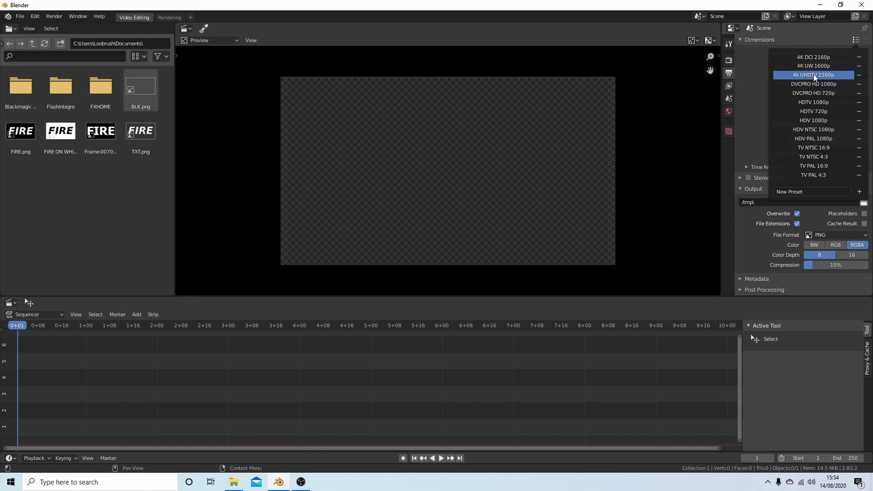
click(815, 75)
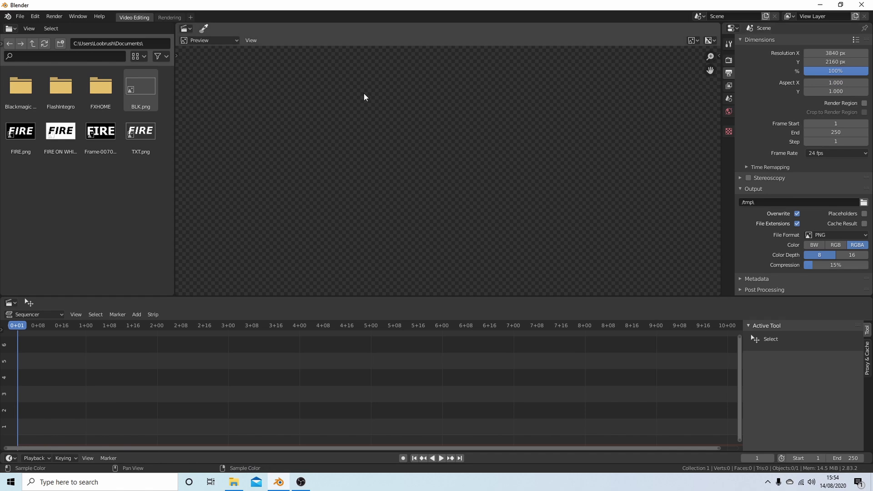
scroll(476, 145, down, 3)
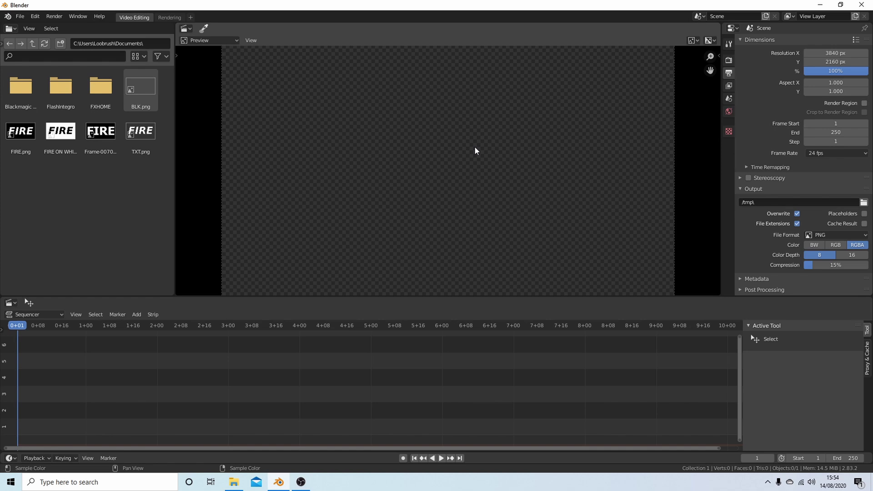
scroll(475, 150, up, 3)
scroll(475, 151, down, 3)
scroll(475, 151, up, 3)
scroll(475, 151, down, 3)
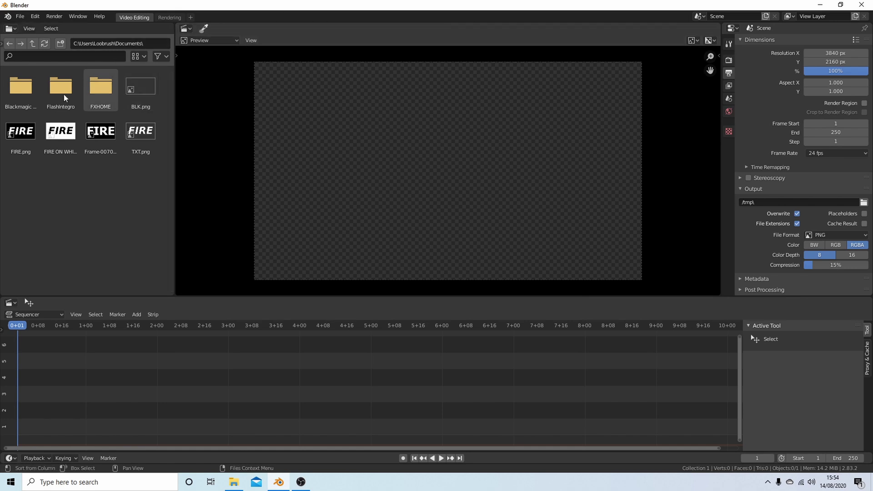
Browse up to Downloads in Blender's file browser, select a Pexels clip, and switch to File Explorer.
click(31, 44)
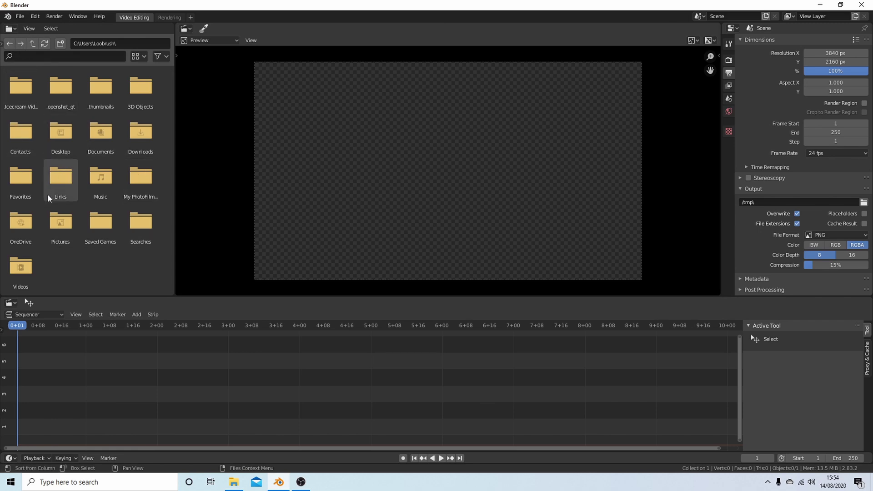
double_click(146, 137)
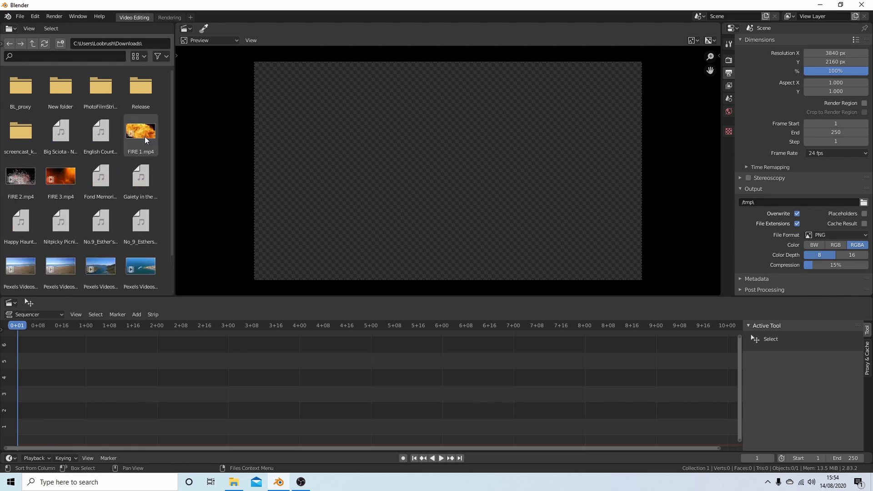
click(141, 273)
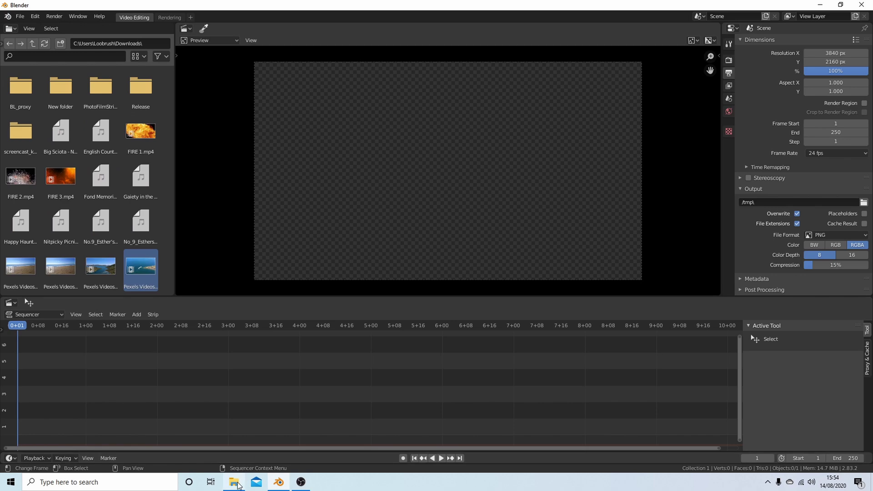
click(237, 484)
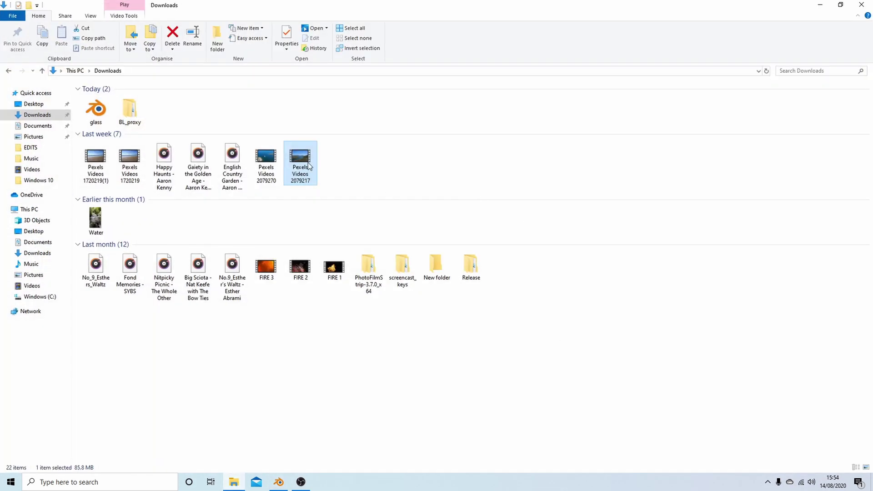
Drag Pexels Videos 2079217 from Explorer into the sequencer as a strip, then close Explorer.
click(843, 6)
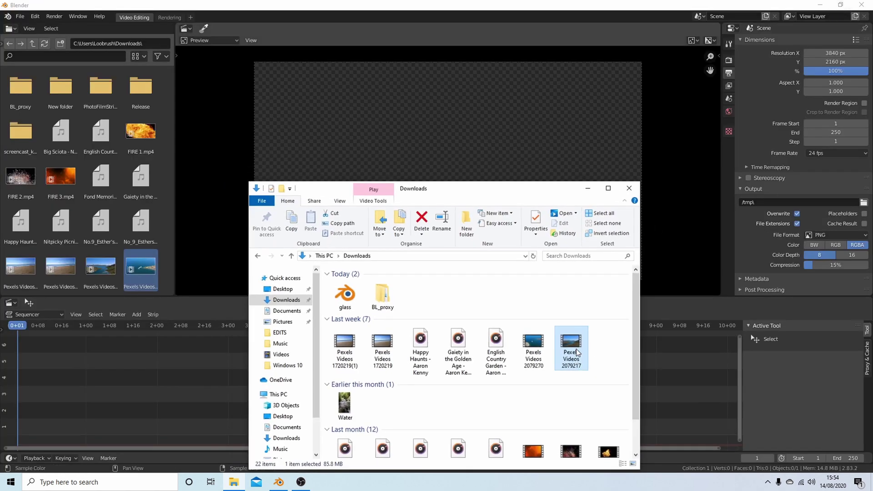
drag(575, 351, 72, 401)
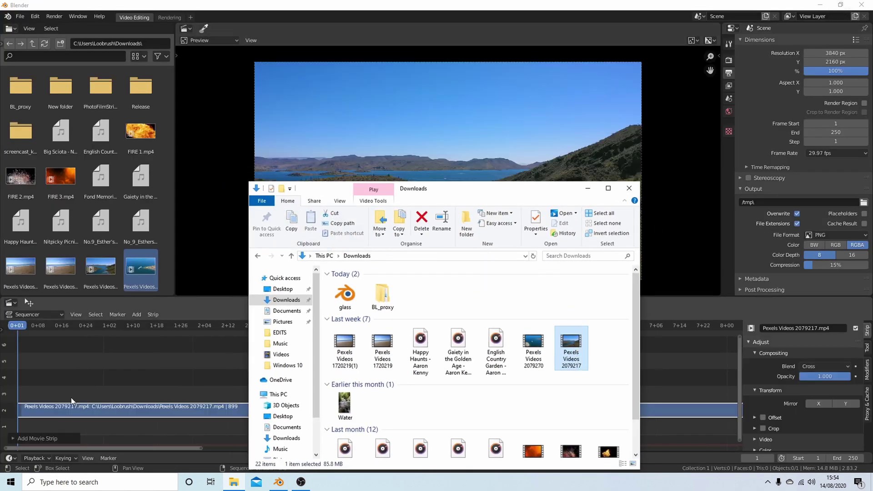
click(630, 189)
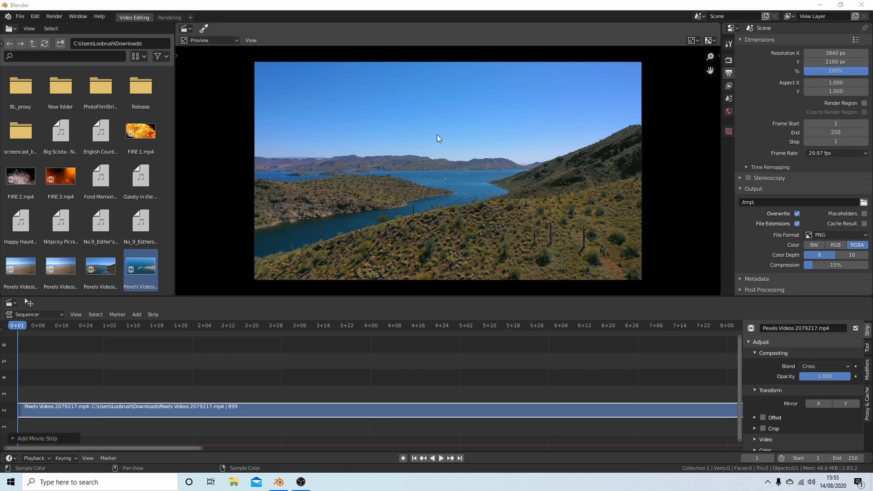
click(867, 156)
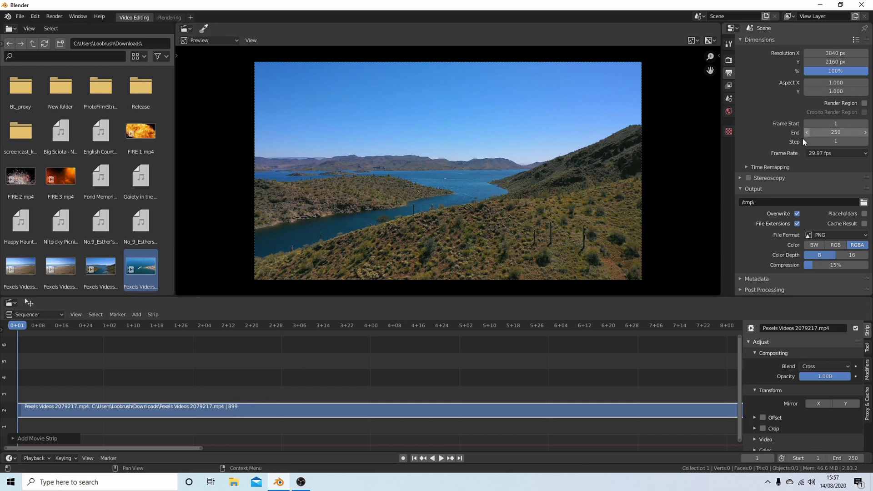
Set the scene's End frame to 899 to match the lake clip's length.
drag(836, 132, 836, 132)
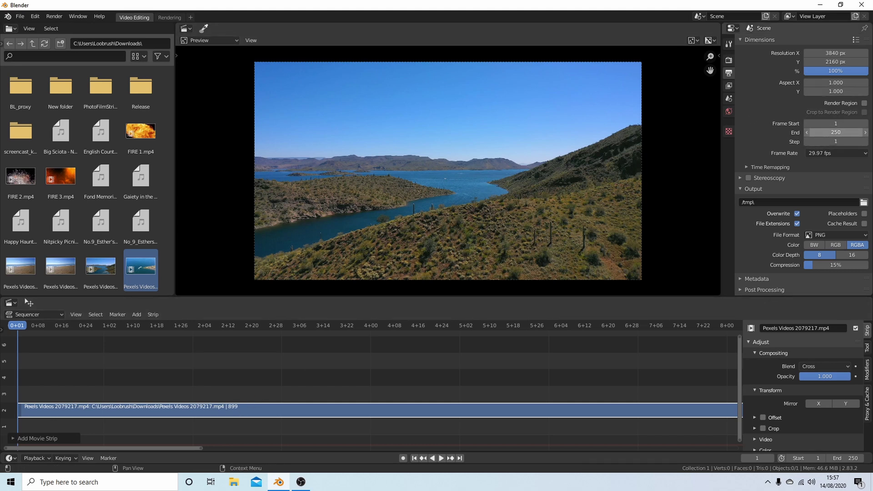
click(837, 131)
text(899)
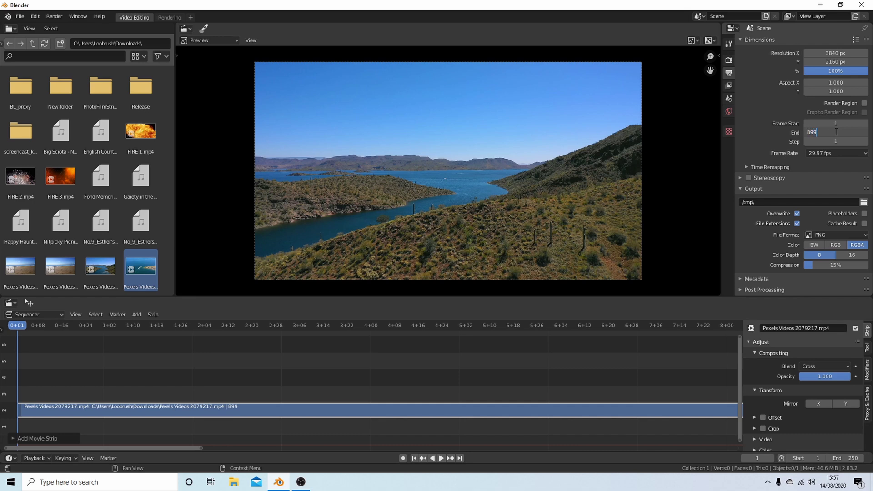
key(Return)
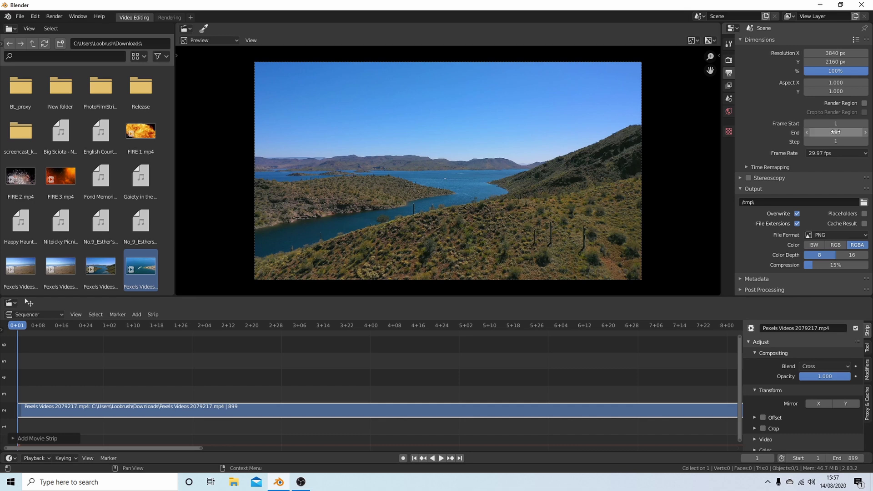
scroll(444, 370, down, 6)
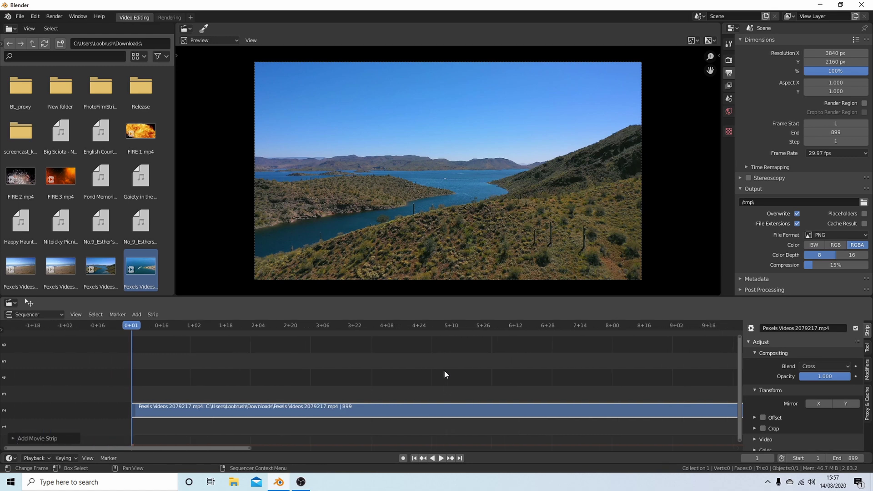
Pan and zoom the sequencer to show the whole lake strip, and enlarge the preview image.
scroll(444, 370, down, 6)
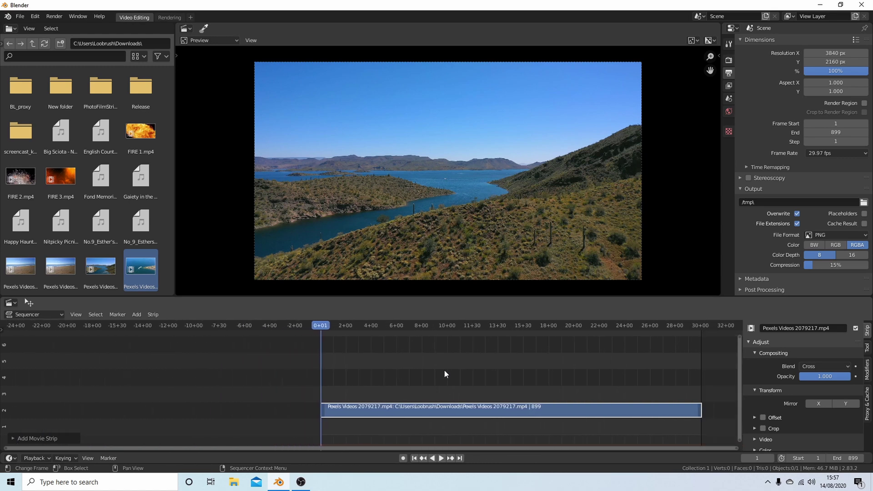
scroll(444, 370, up, 1)
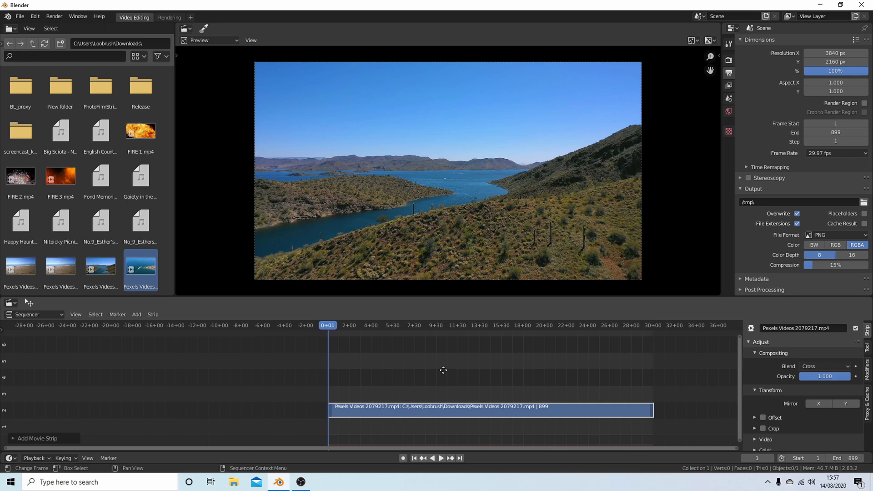
middle_drag(443, 370, 372, 363)
scroll(373, 365, up, 1)
scroll(372, 363, down, 1)
scroll(372, 363, up, 1)
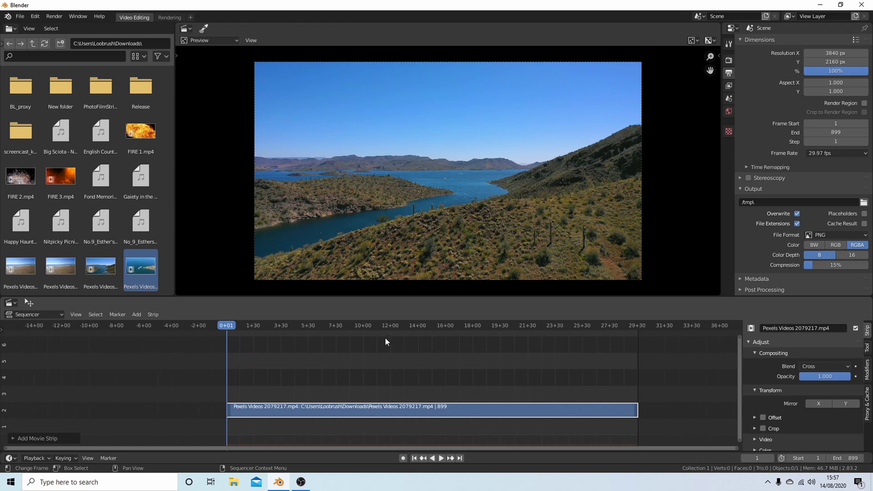
scroll(410, 259, up, 1)
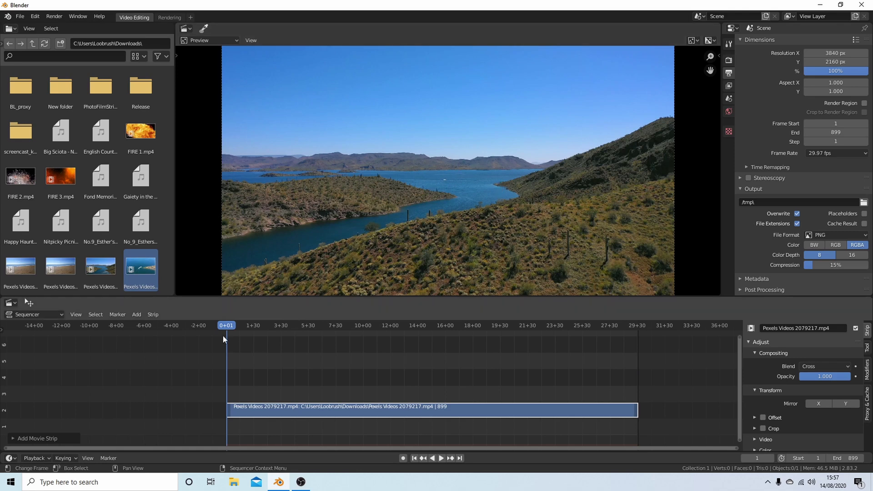
key(space)
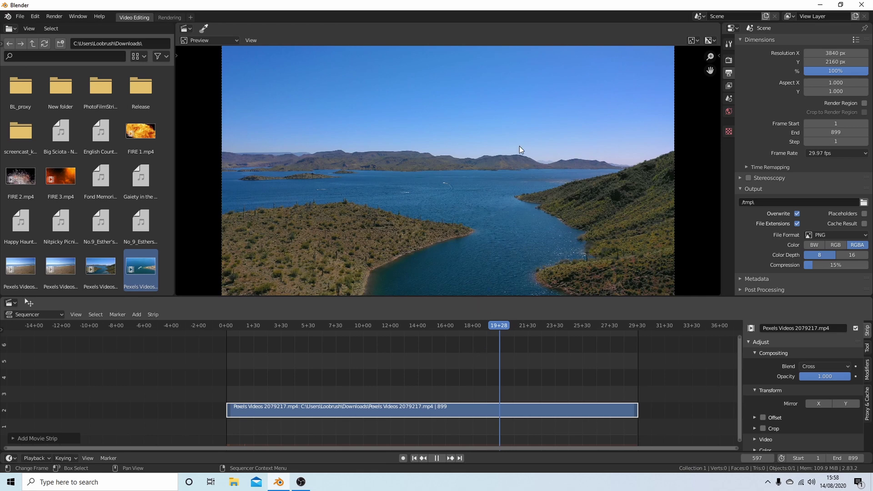
click(414, 459)
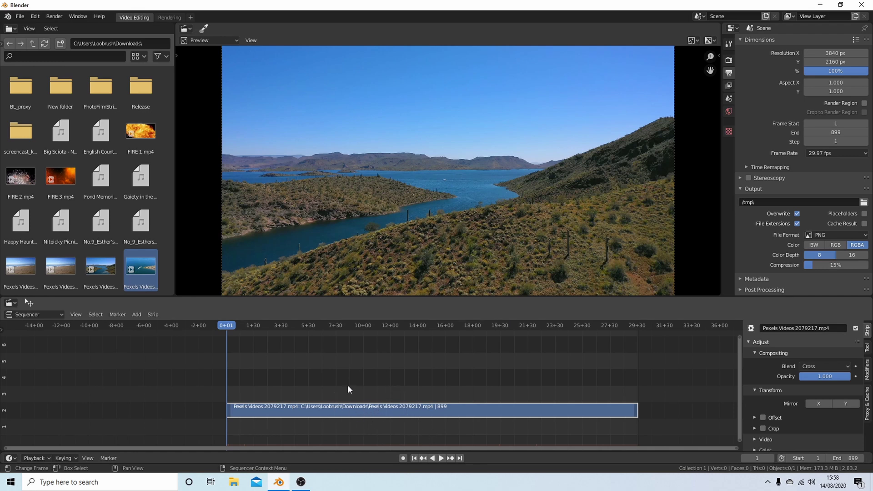
drag(361, 385, 477, 429)
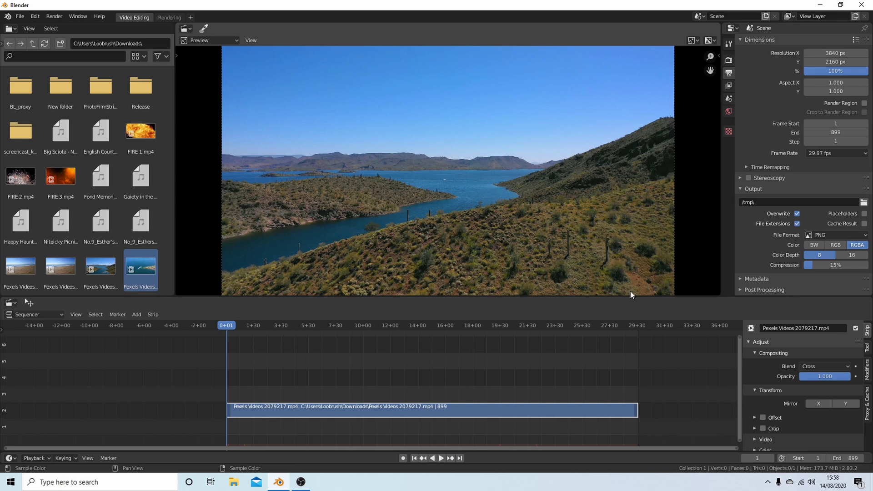
Enable Strip Proxy & Timecode for the lake strip in the Proxy & Cache settings.
click(869, 409)
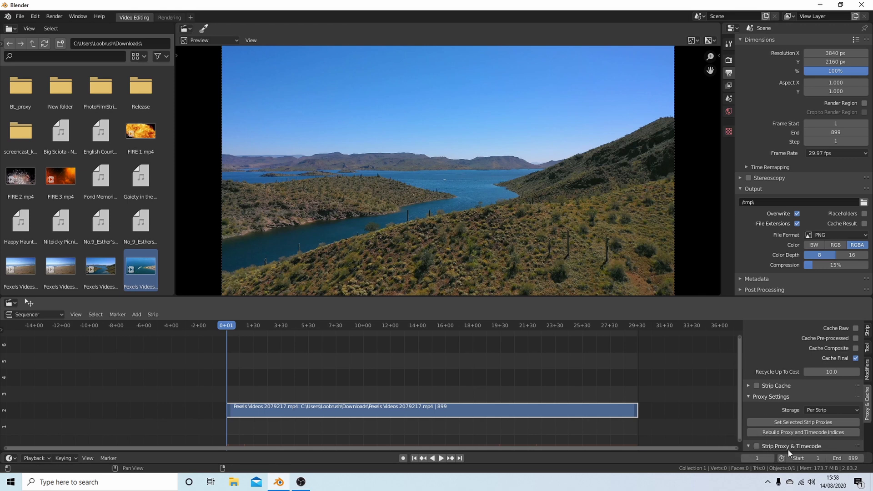
click(757, 447)
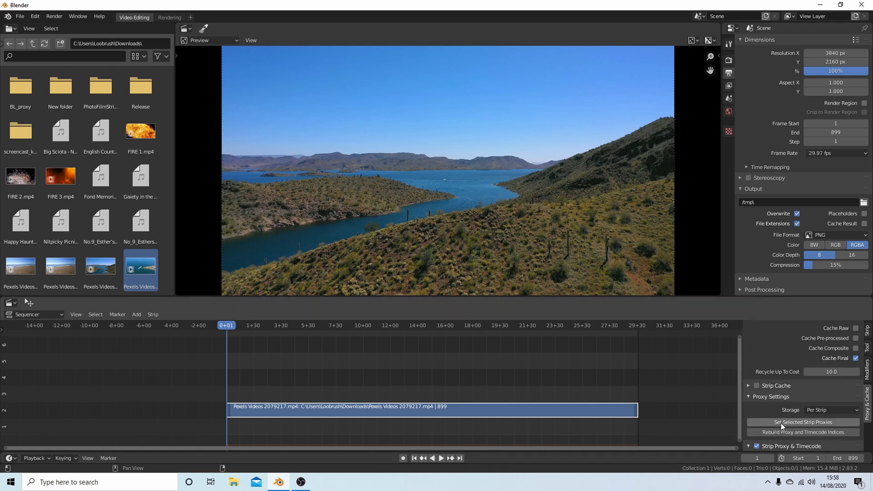
scroll(764, 387, down, 2)
scroll(763, 388, down, 3)
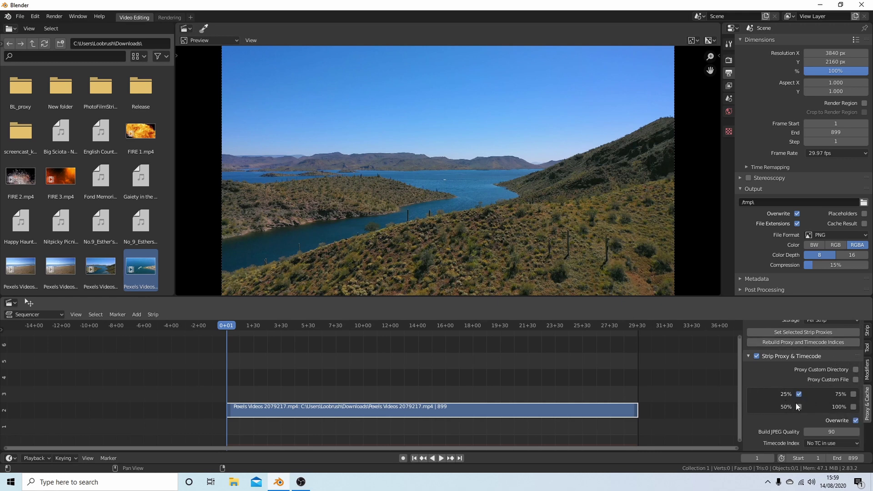
Leave only the 25% proxy size ticked and rebuild the proxy and timecode indices.
click(799, 407)
click(799, 395)
click(799, 395)
click(798, 407)
click(805, 342)
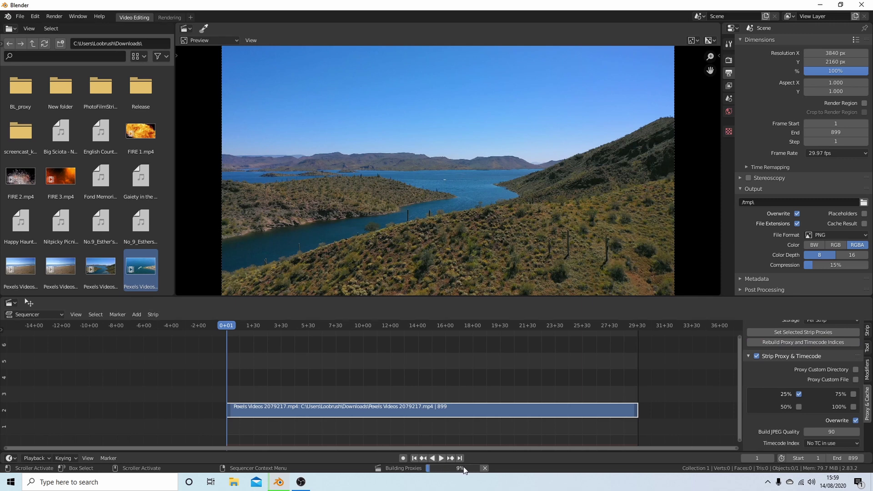
mouse_move(464, 469)
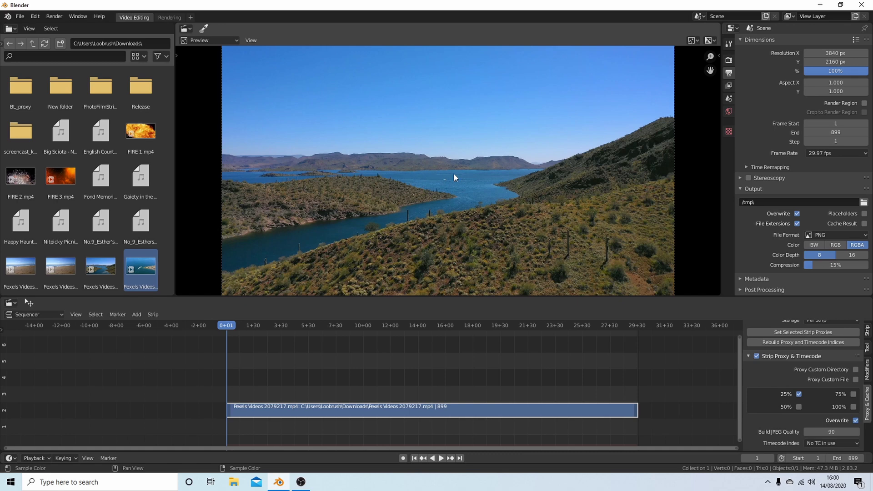
Set the preview's Proxy Render Size to Proxy size 25% in the View sidebar.
key(n)
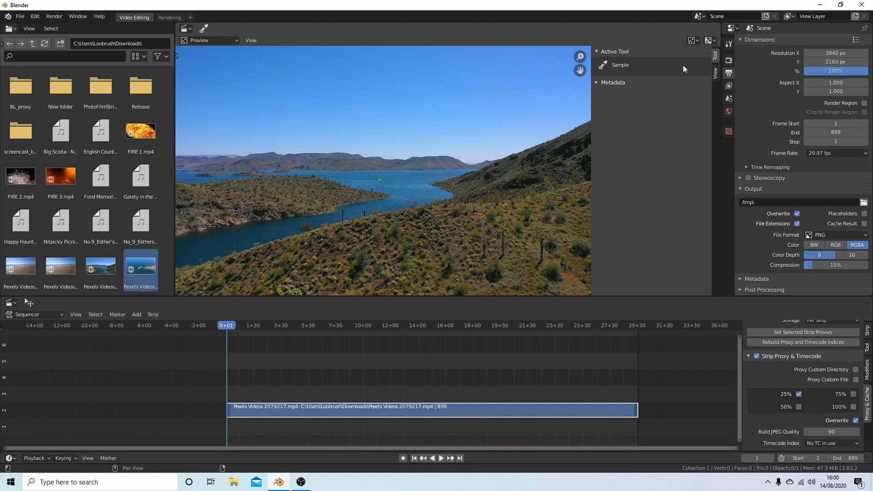
click(716, 74)
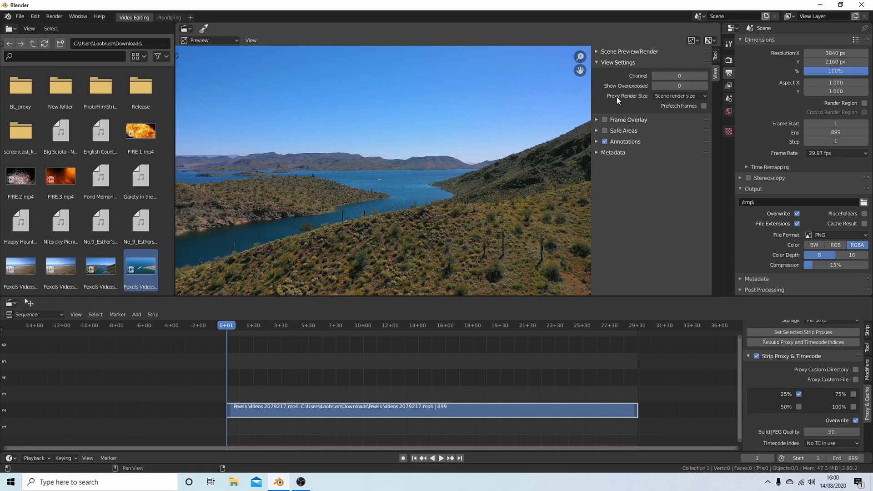
click(682, 95)
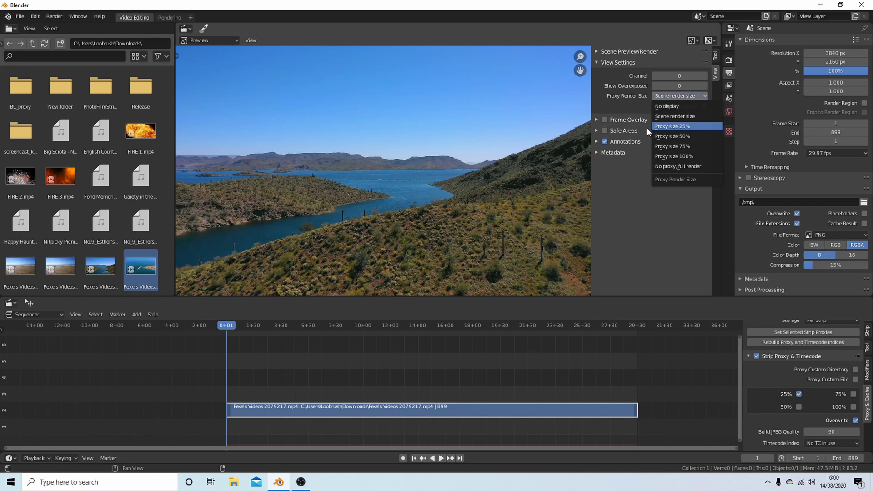
click(680, 126)
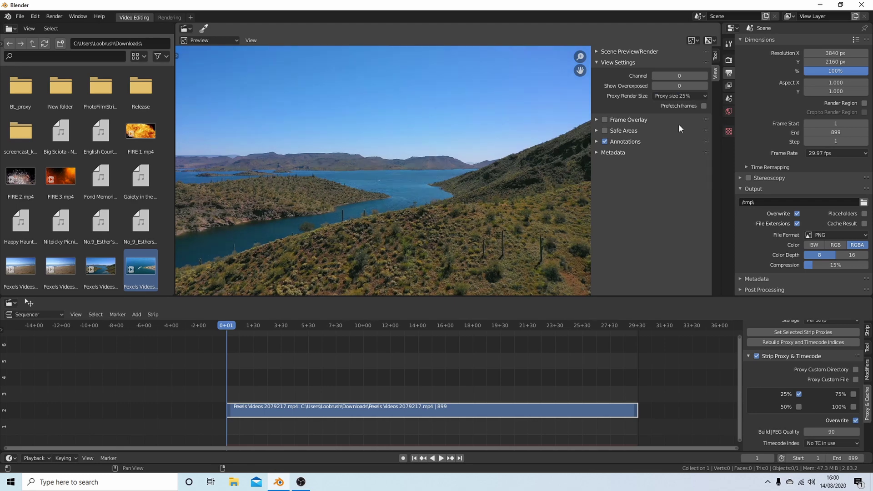
key(n)
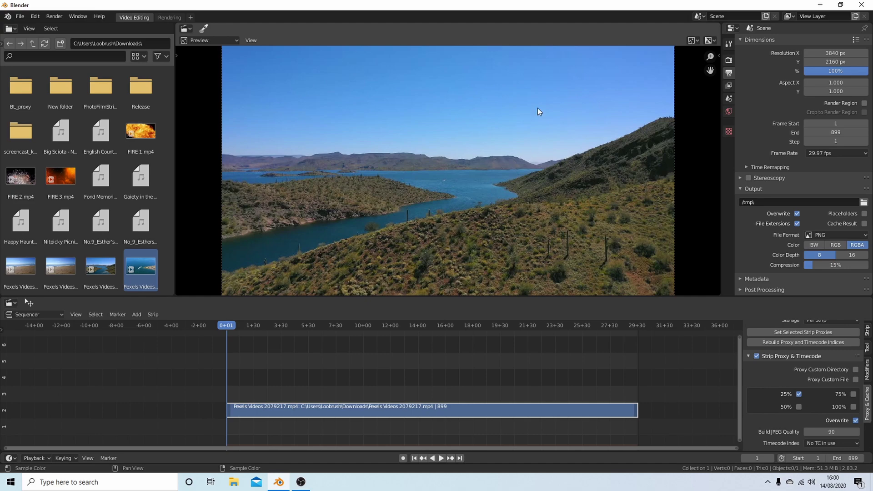
key(space)
drag(229, 327, 266, 328)
key(space)
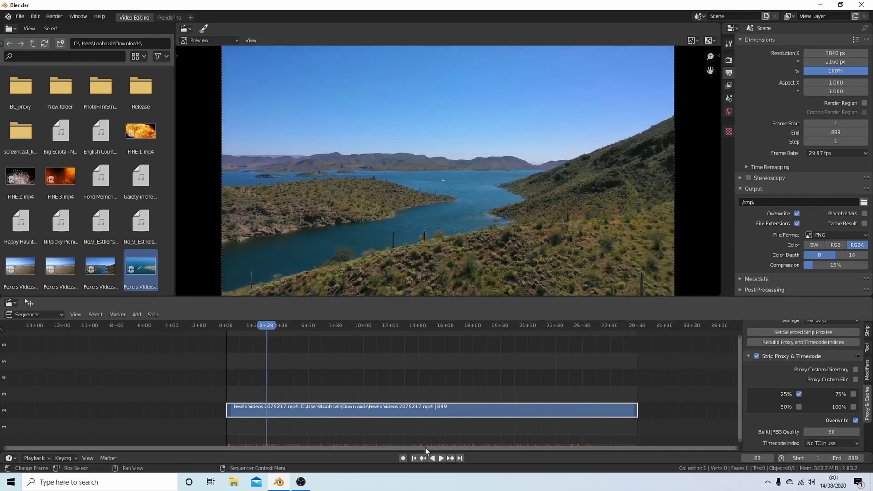
click(415, 458)
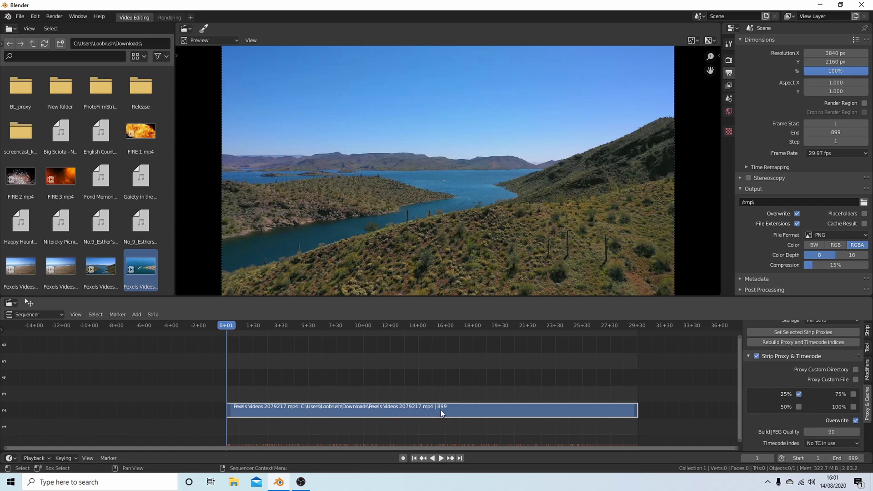
Slide the lake strip earlier past frame 0, then play and park the playhead at frame 562.
drag(441, 410, 398, 413)
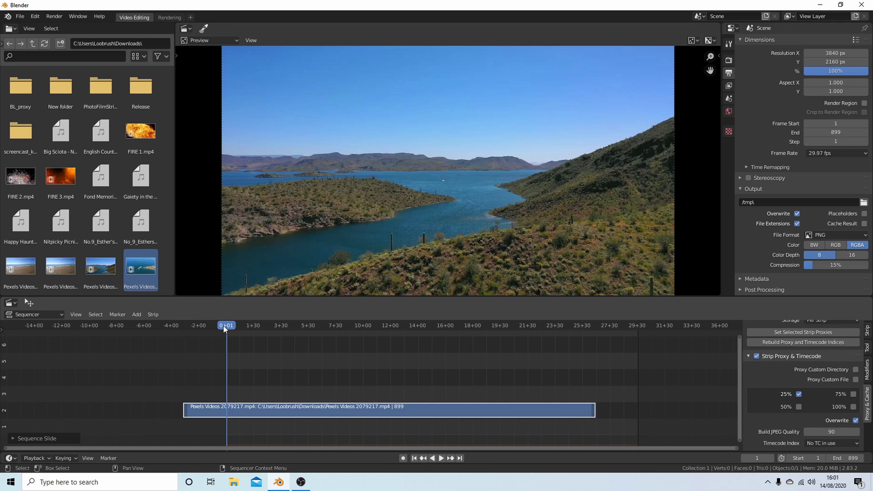
key(space)
drag(224, 327, 484, 328)
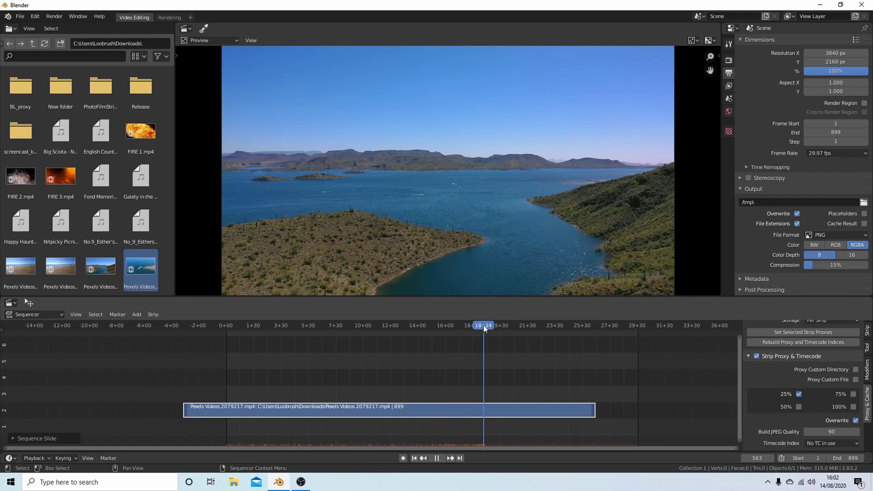
key(space)
drag(484, 326, 484, 325)
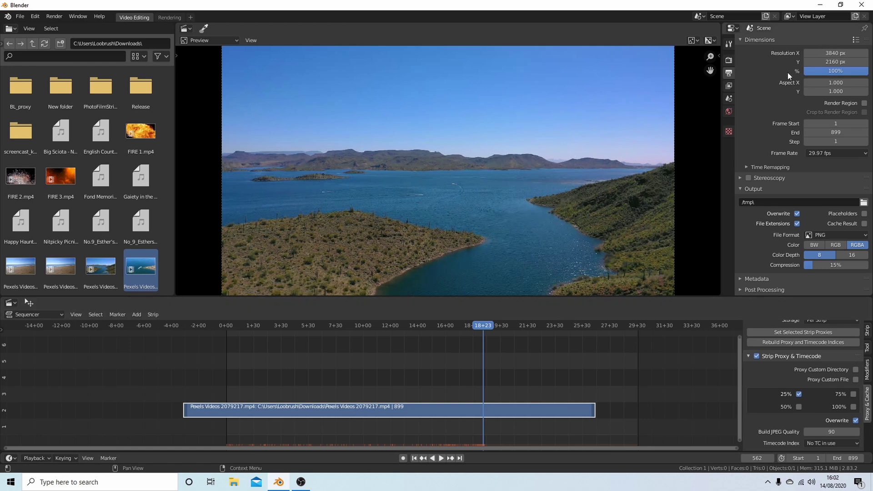
Change the scene's End frame from 899 to 562.
click(834, 133)
text(562)
key(Return)
Set the render output path to the Desktop with the name '4K UHD'.
click(864, 202)
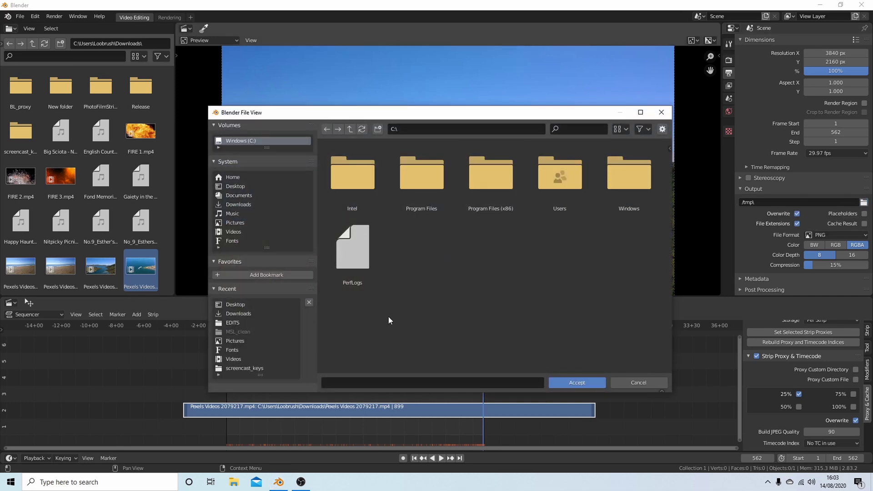
click(236, 186)
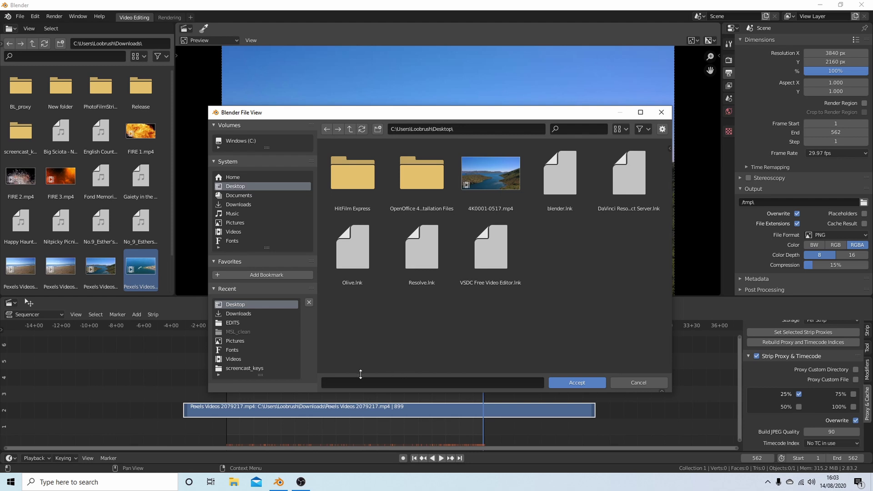
click(335, 383)
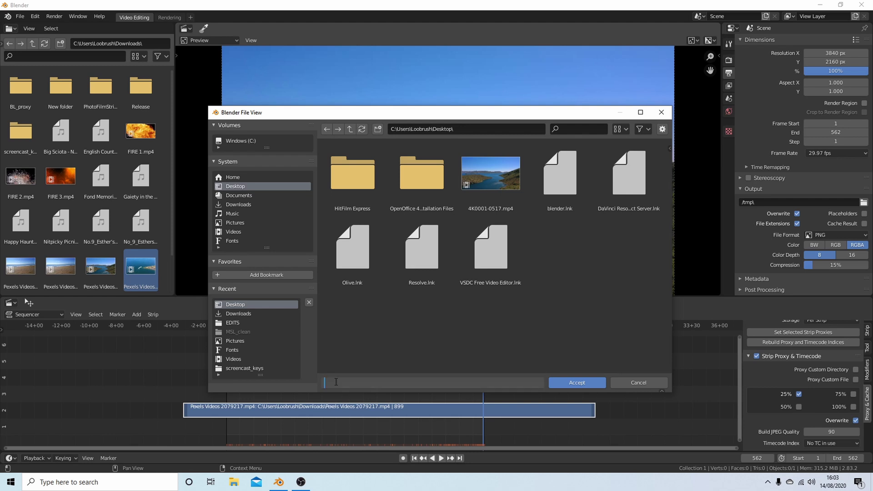
text(4K UHD)
click(565, 383)
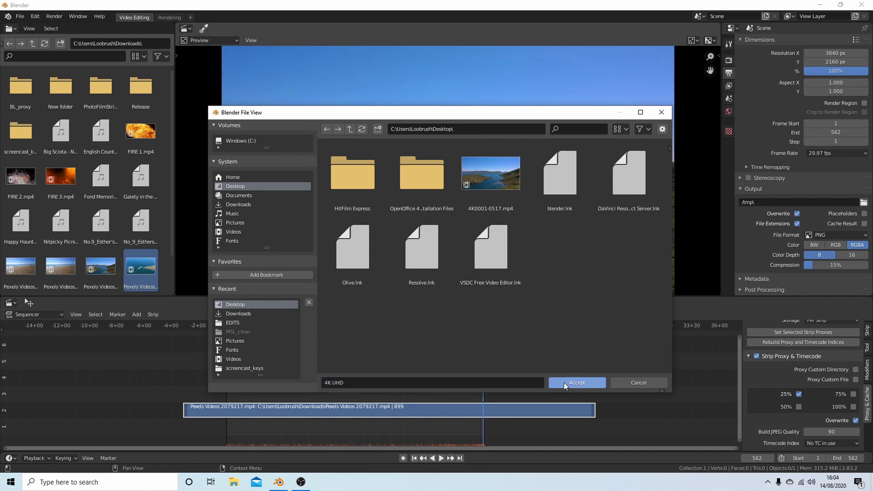
click(564, 383)
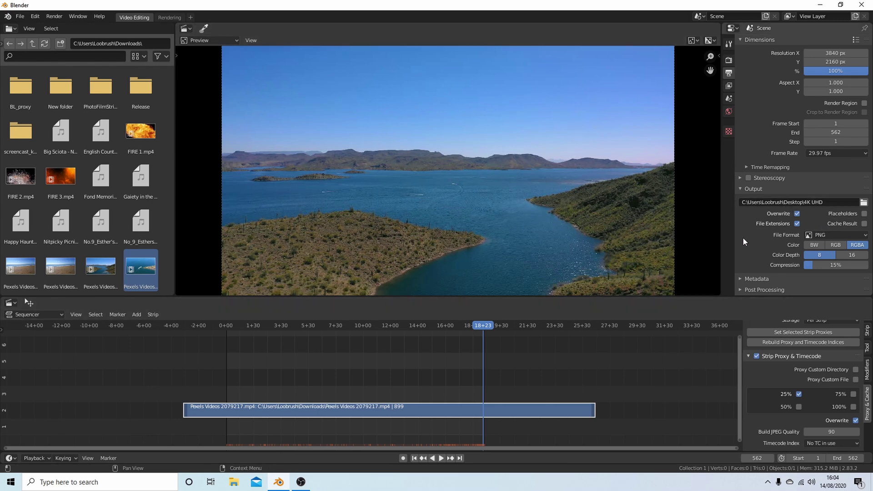
Switch the output File Format to FFmpeg video and expand its Encoding settings.
click(831, 233)
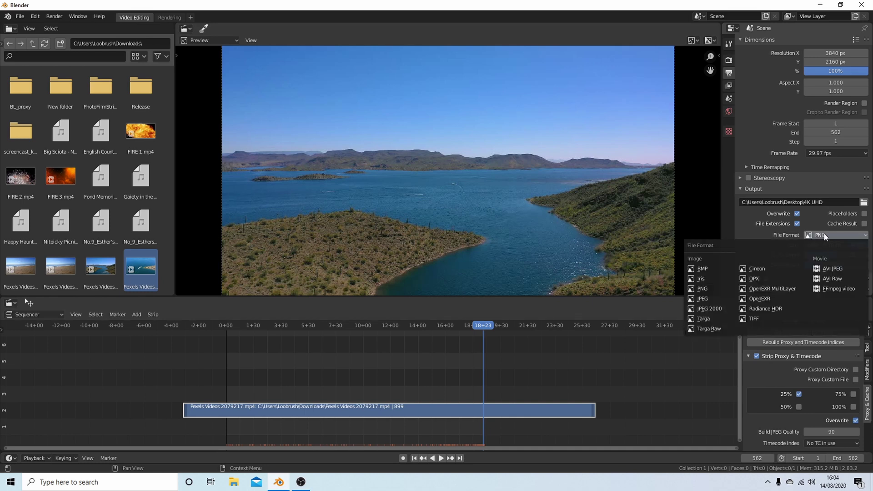
click(847, 286)
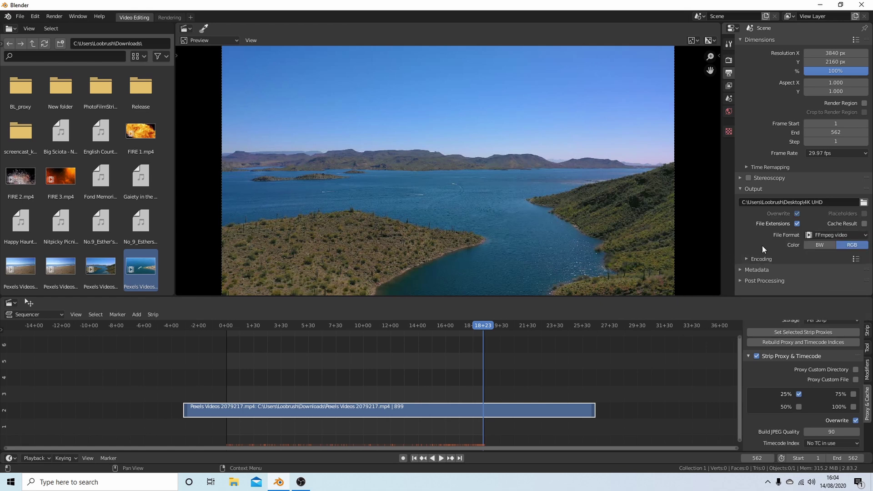
click(746, 259)
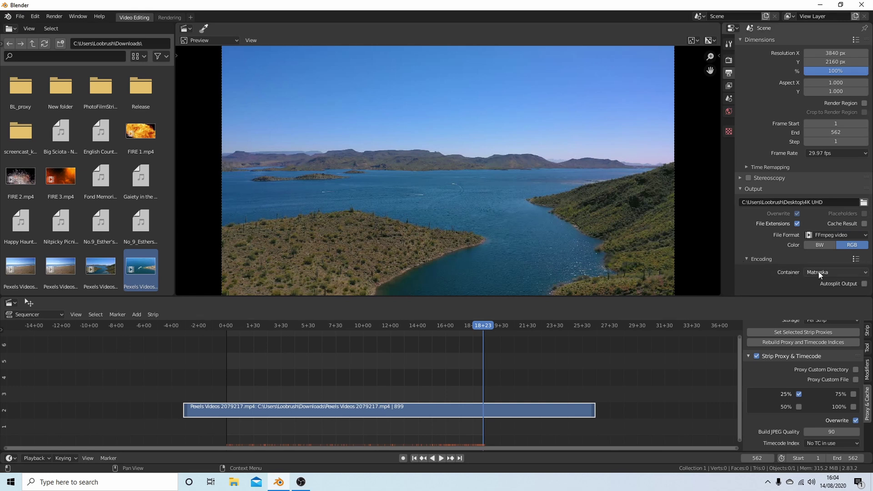
Change the encoding container from Matroska to MPEG-4 and scroll to the H.264 video settings.
click(864, 273)
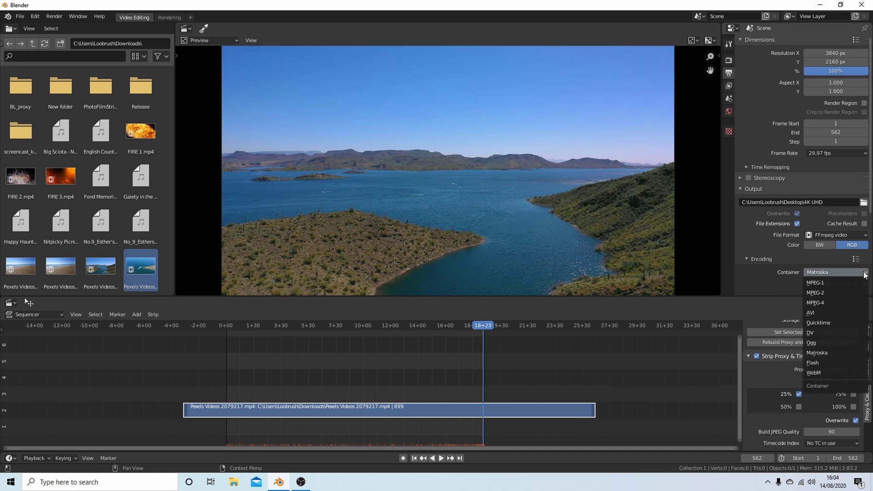
click(831, 303)
scroll(777, 241, down, 2)
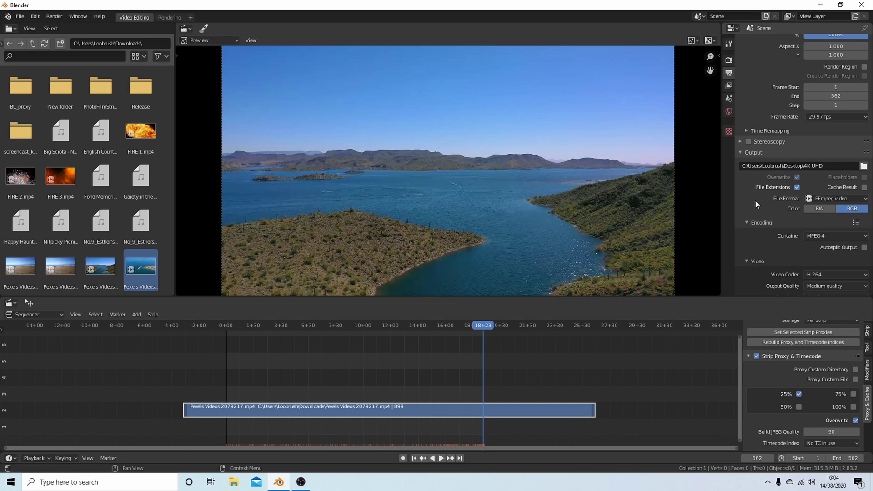
scroll(754, 212, down, 1)
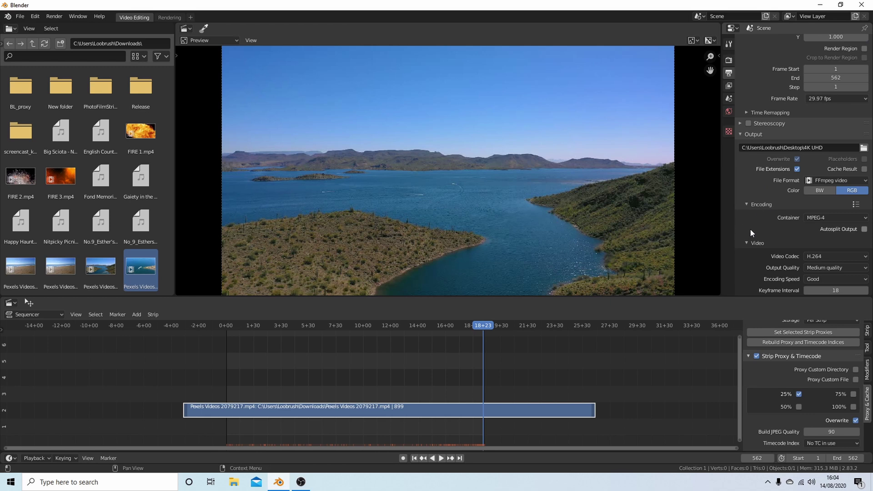
scroll(759, 232, down, 2)
scroll(759, 232, down, 1)
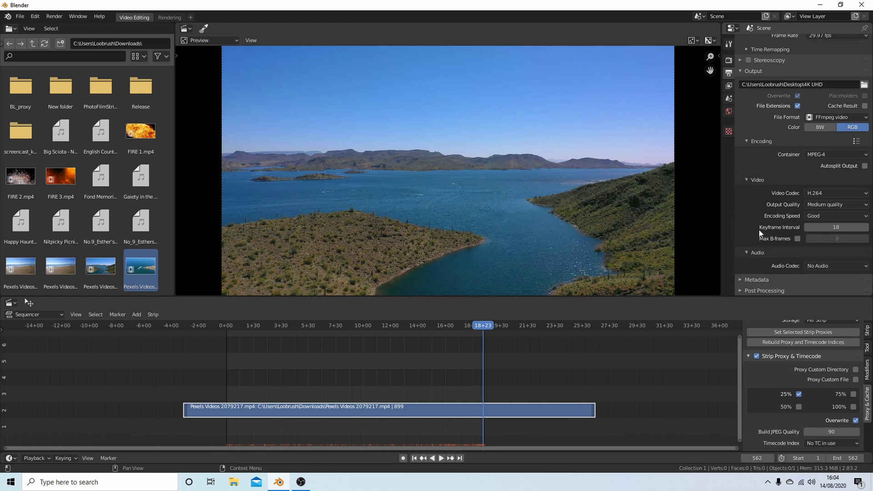
Expand the Audio settings and choose AAC as the audio codec, at 192 bitrate.
click(744, 251)
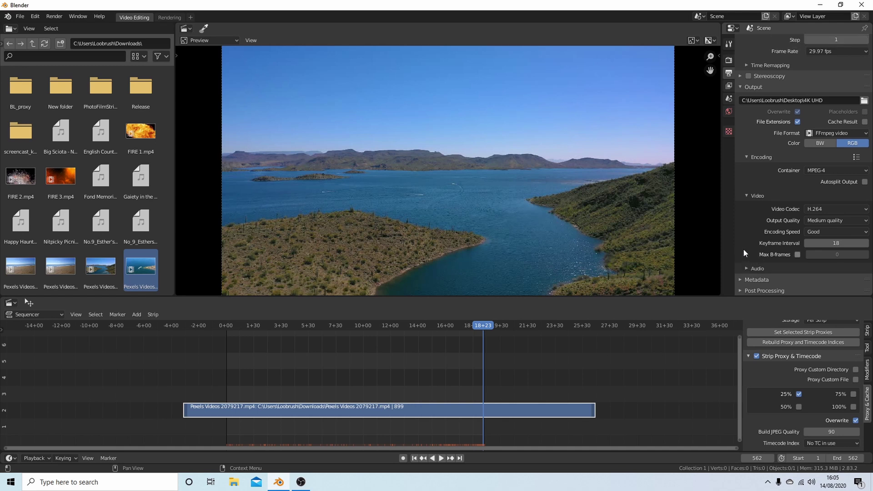
click(745, 268)
scroll(744, 230, down, 1)
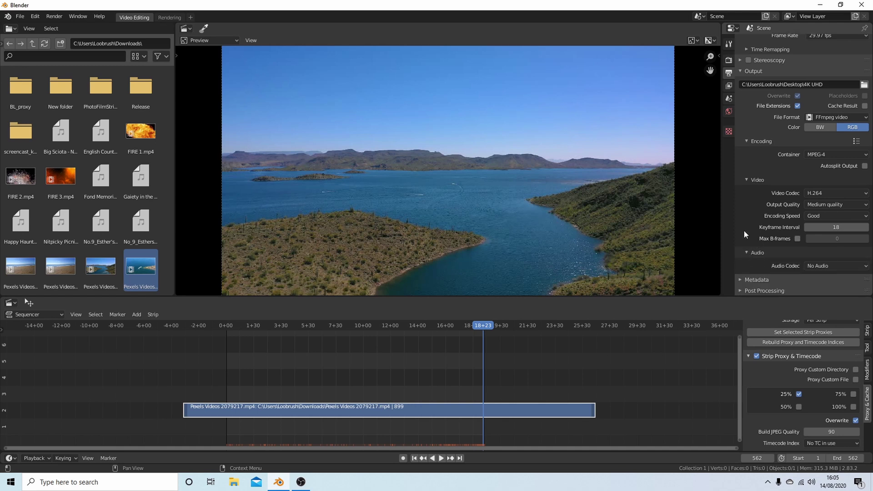
click(833, 264)
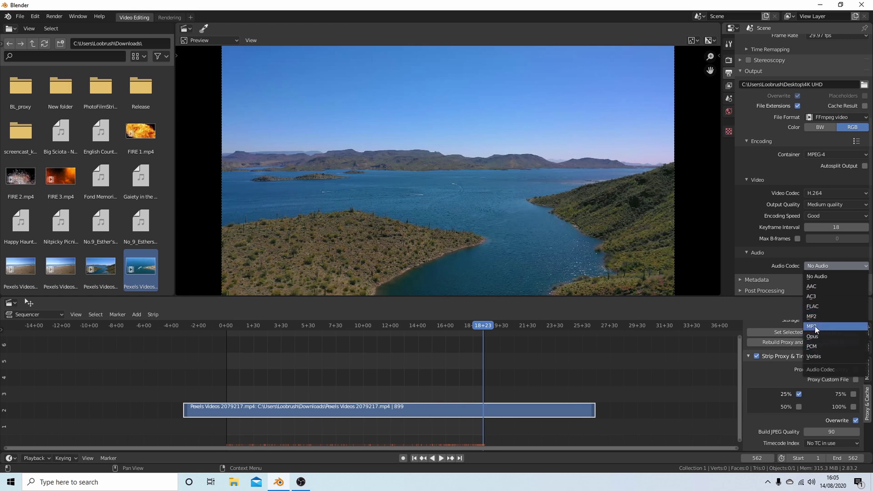
click(821, 288)
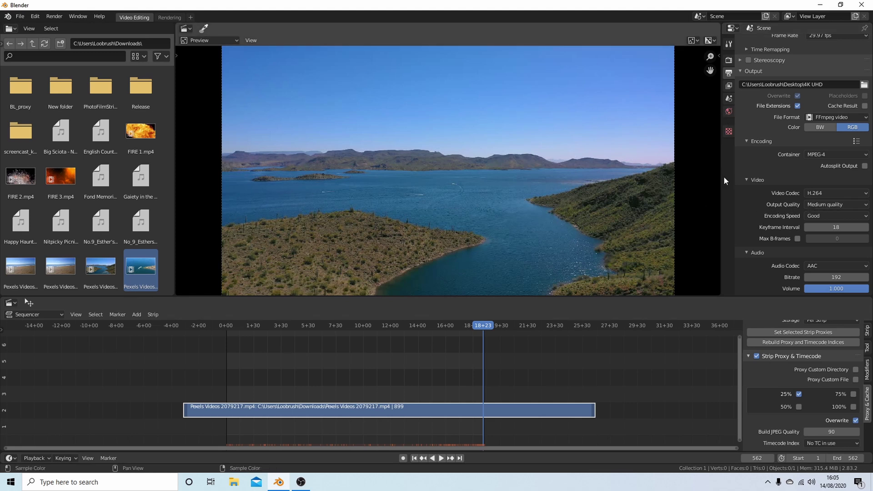
Raise the H.264 Output Quality from Medium to High quality.
click(847, 206)
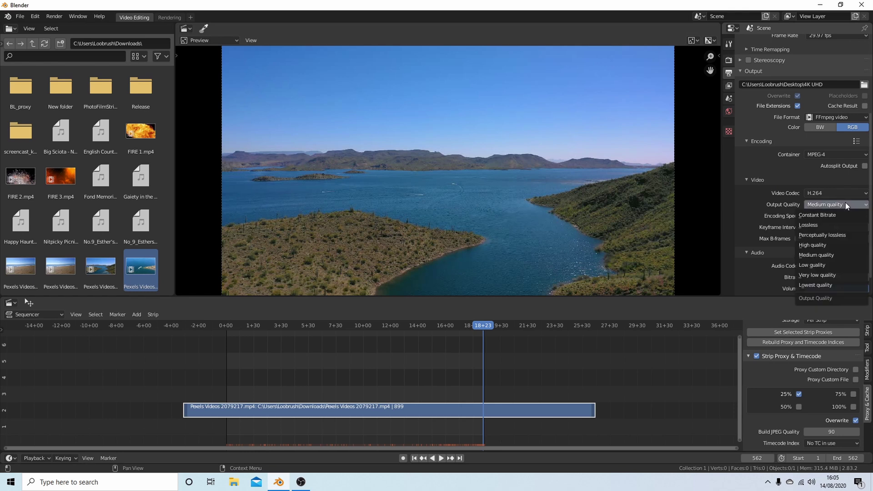
click(817, 255)
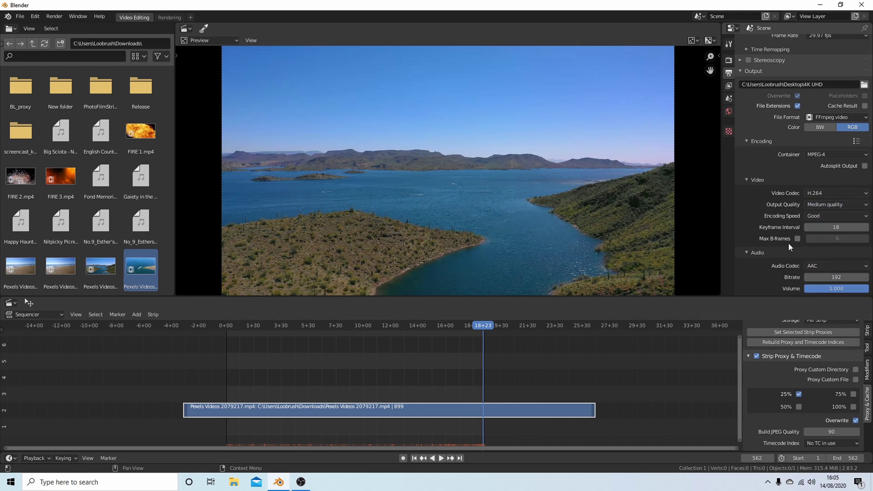
click(847, 206)
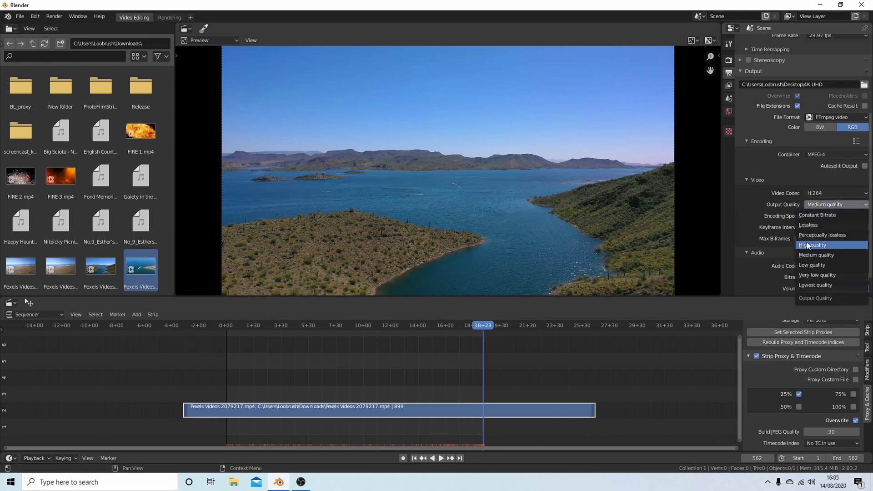
click(823, 245)
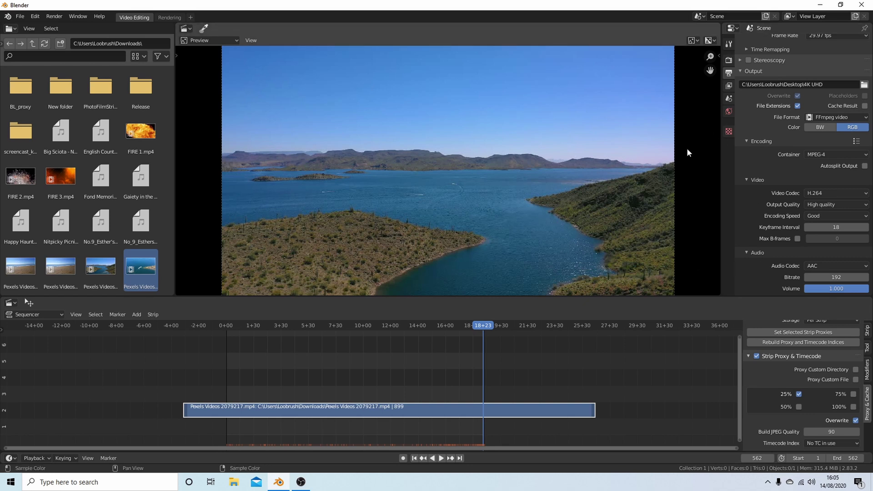
Start the video render with Render > Render Animation.
click(59, 16)
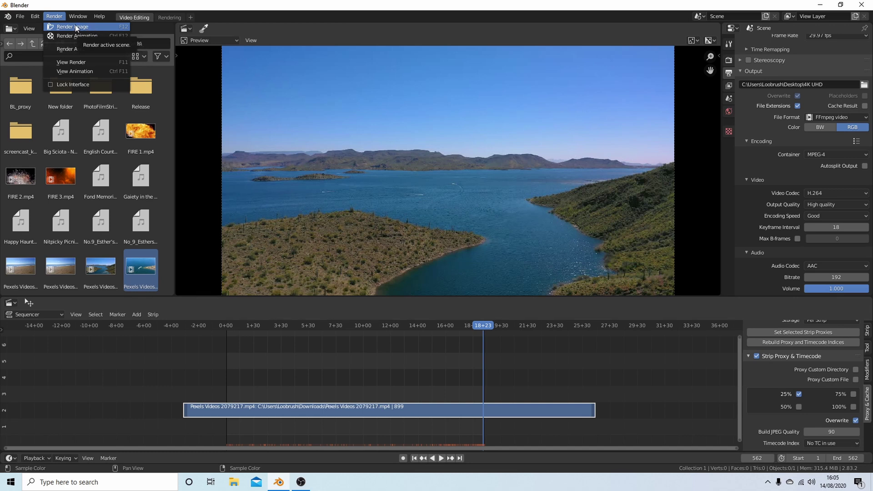
click(98, 38)
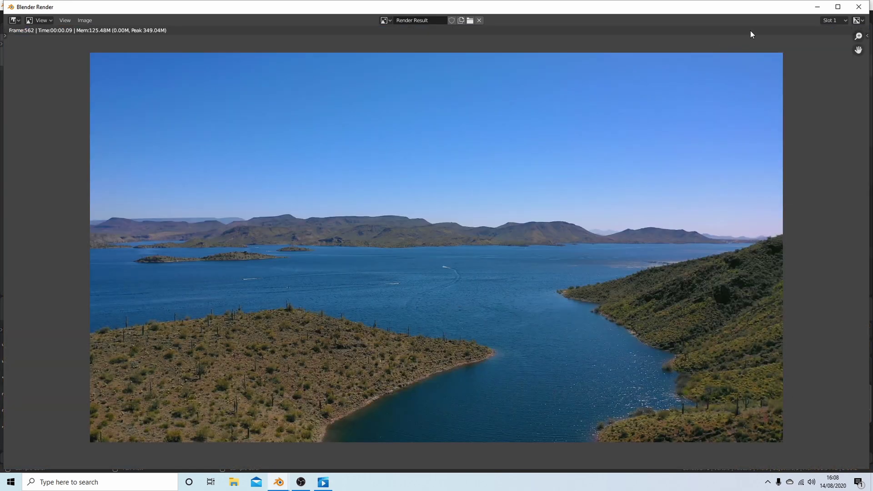
Close the Blender Render window after the render finishes at frame 562.
click(860, 10)
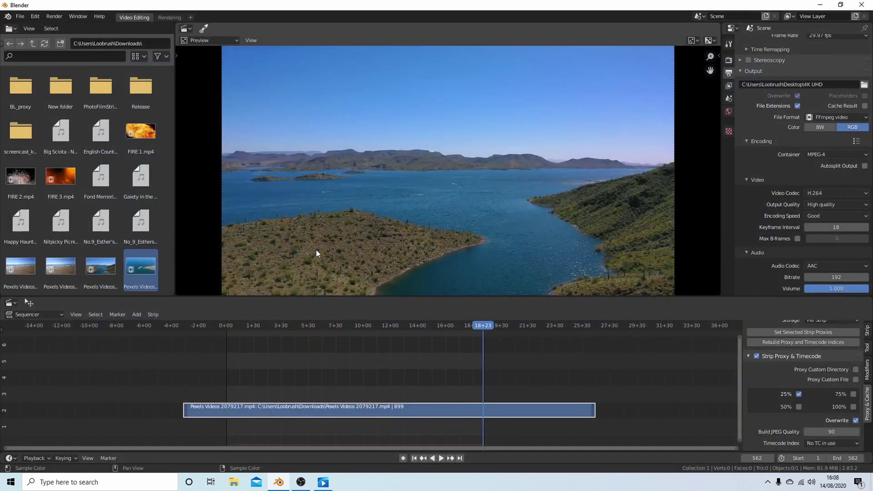